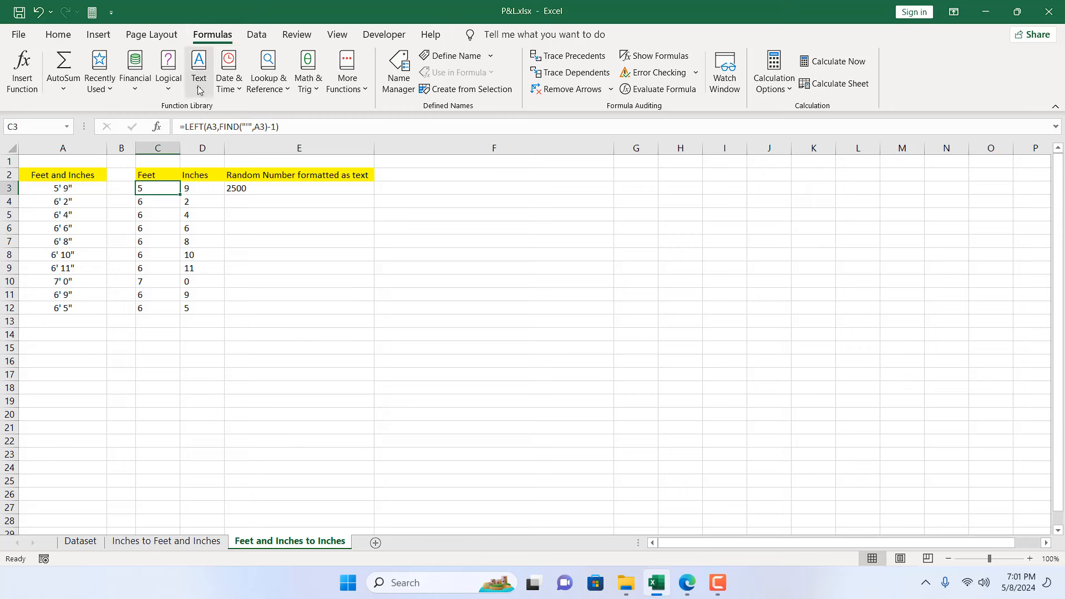
click(200, 89)
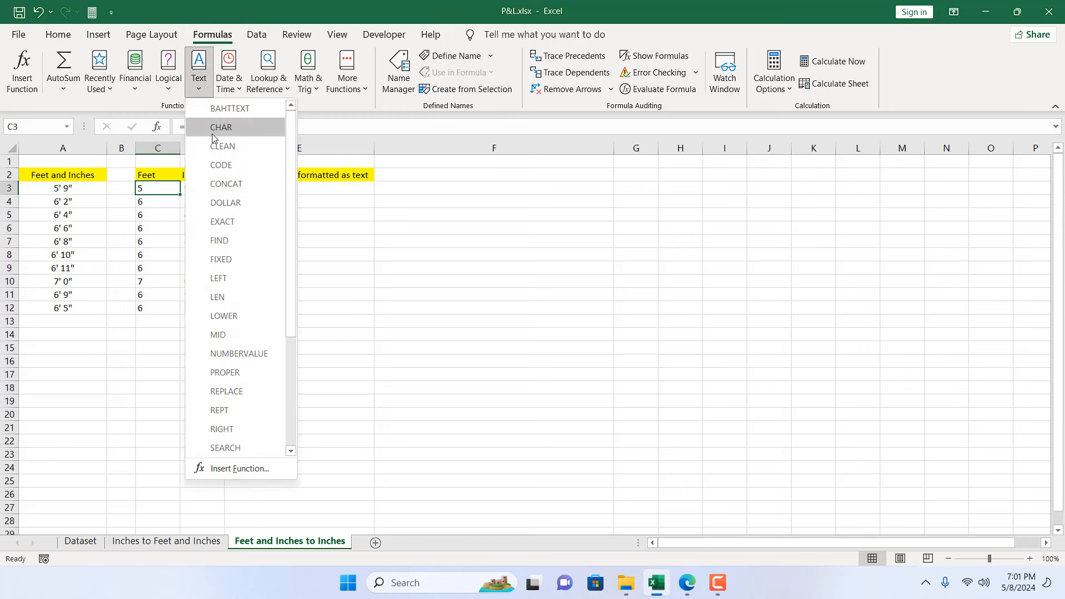
scroll(225, 280, down, 2)
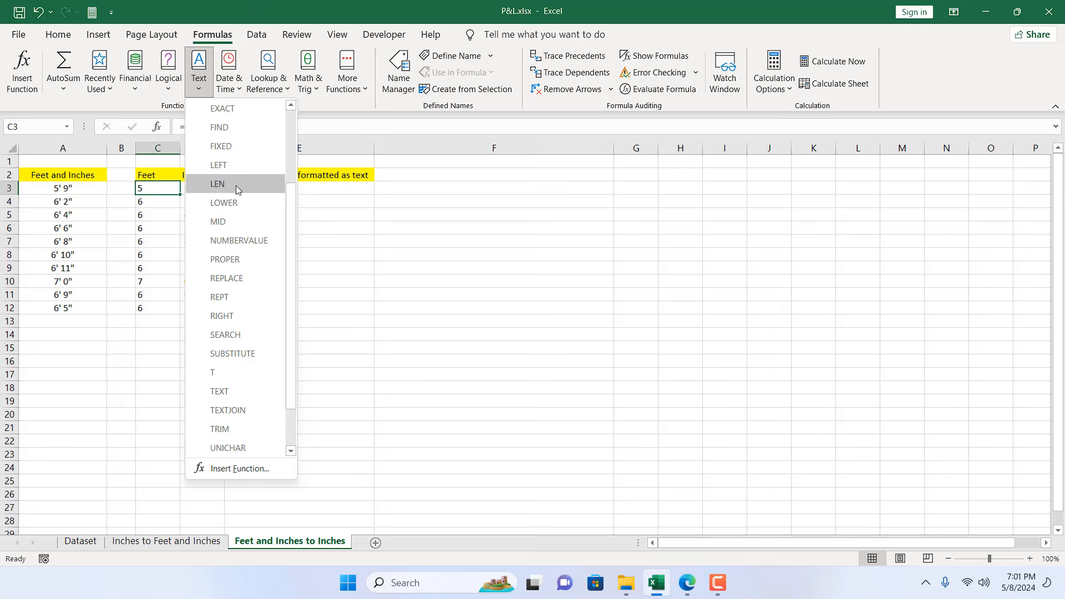
click(547, 344)
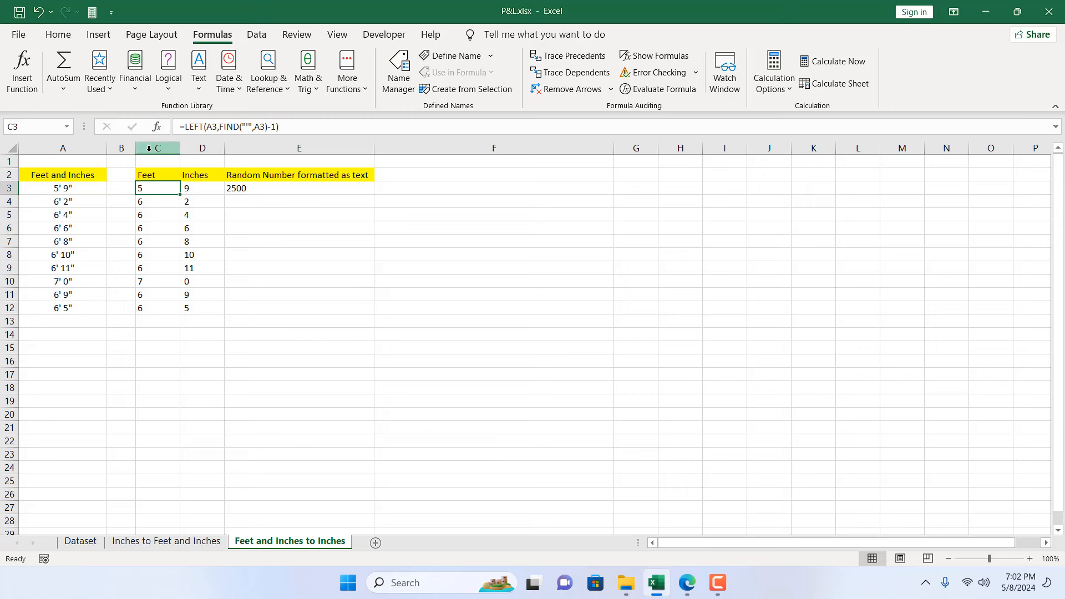
Enter the plain number 25 in cell F3
click(377, 188)
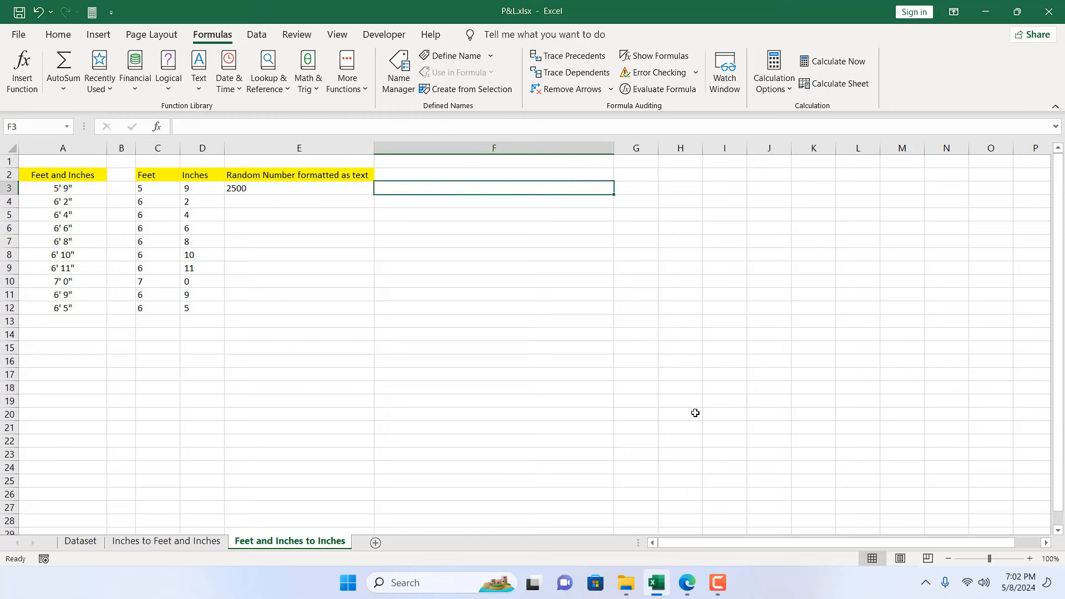
text(25)
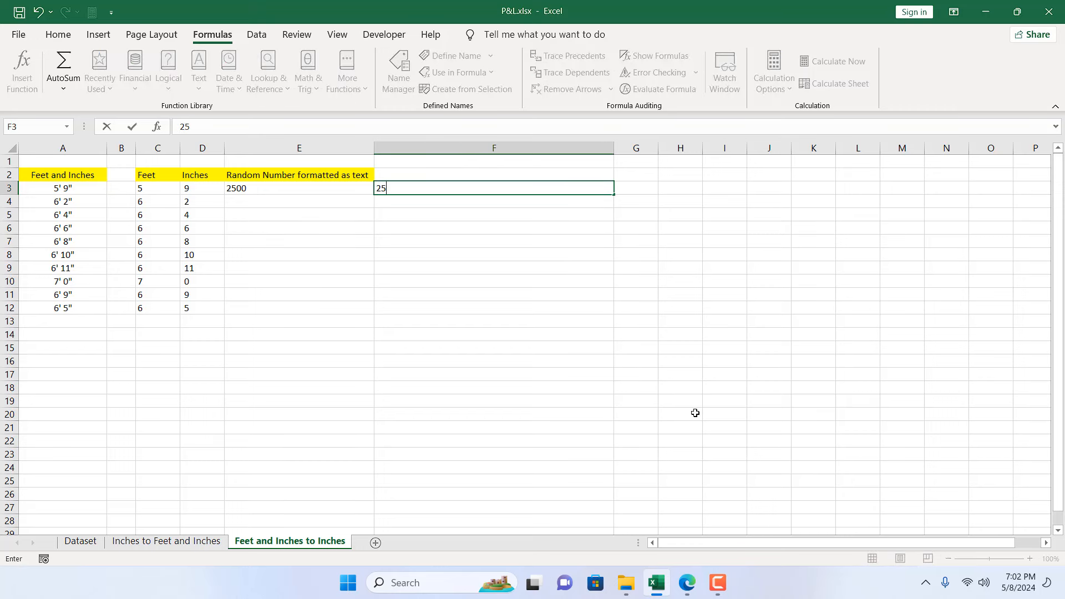
key(Return)
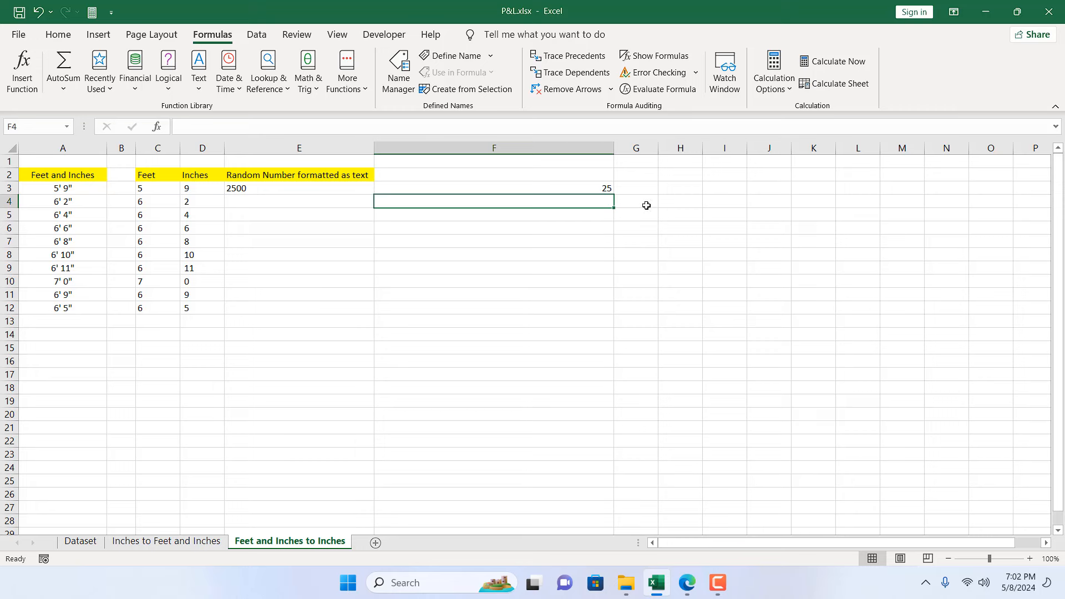
click(609, 187)
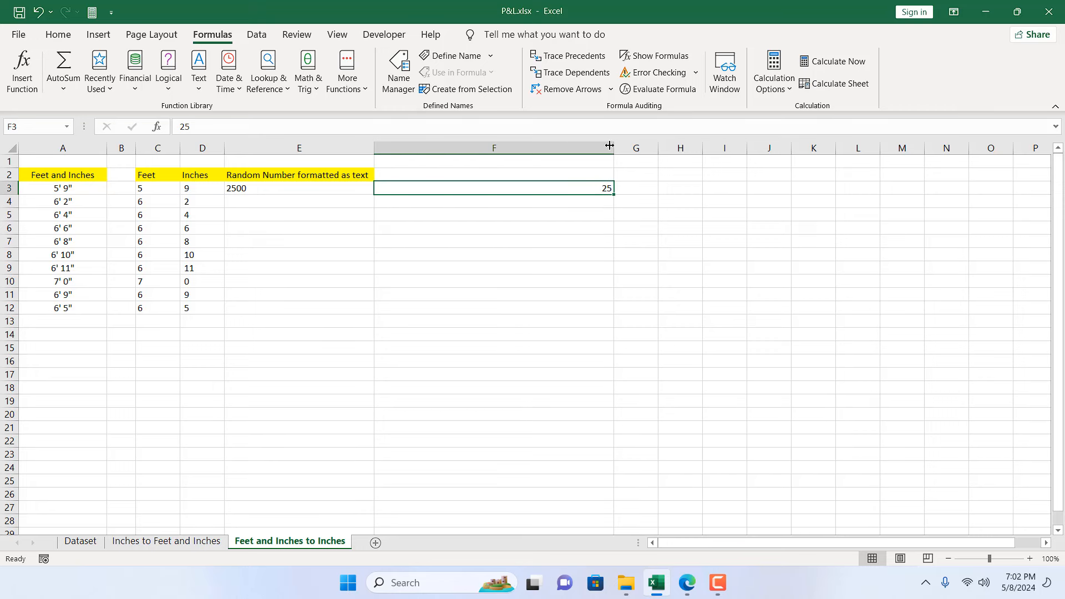
Compare the alignment of the Feet values in C3:C12 with the text-formatted number in E3 and check its formula
click(160, 189)
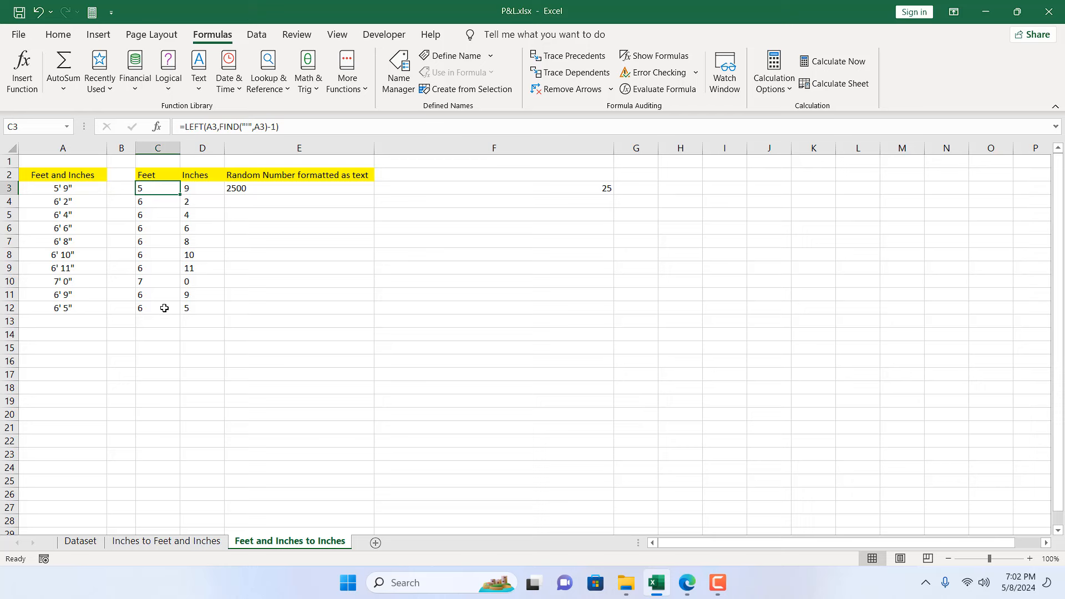
drag(161, 309, 160, 188)
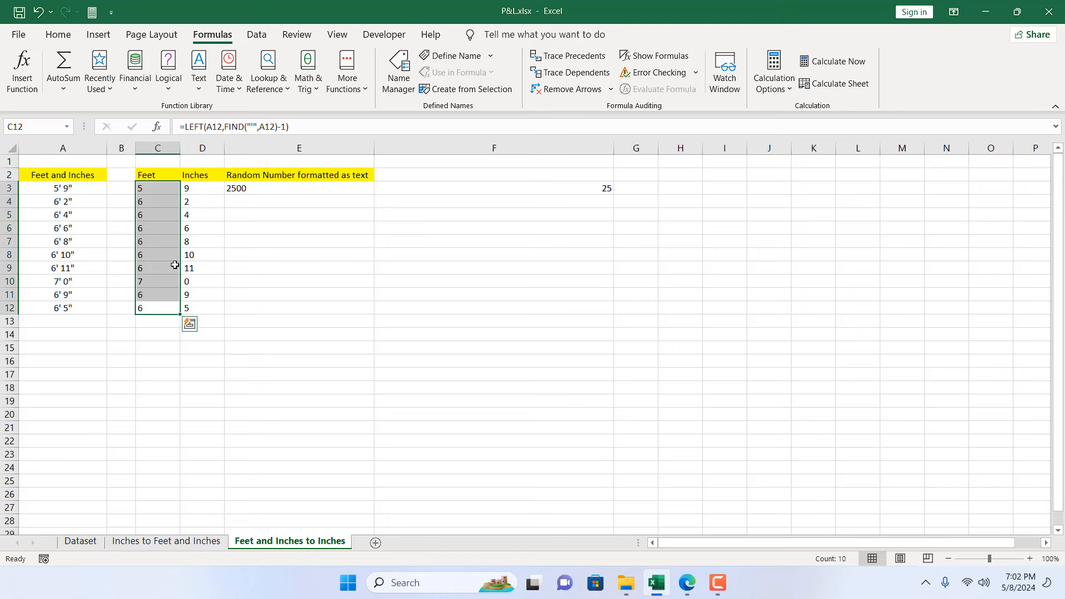
click(288, 324)
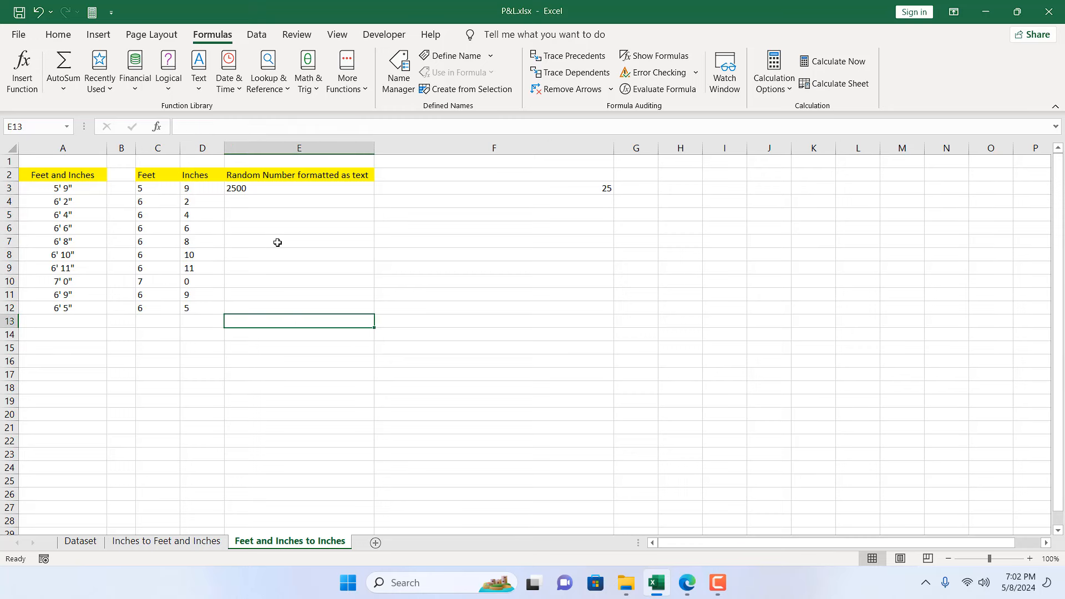
click(264, 187)
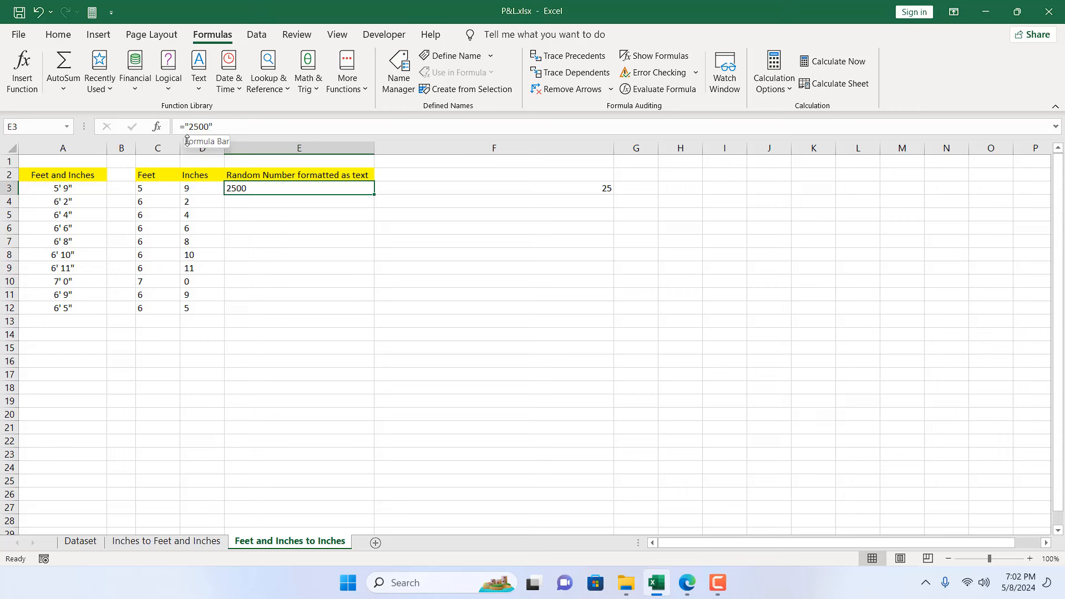
click(286, 272)
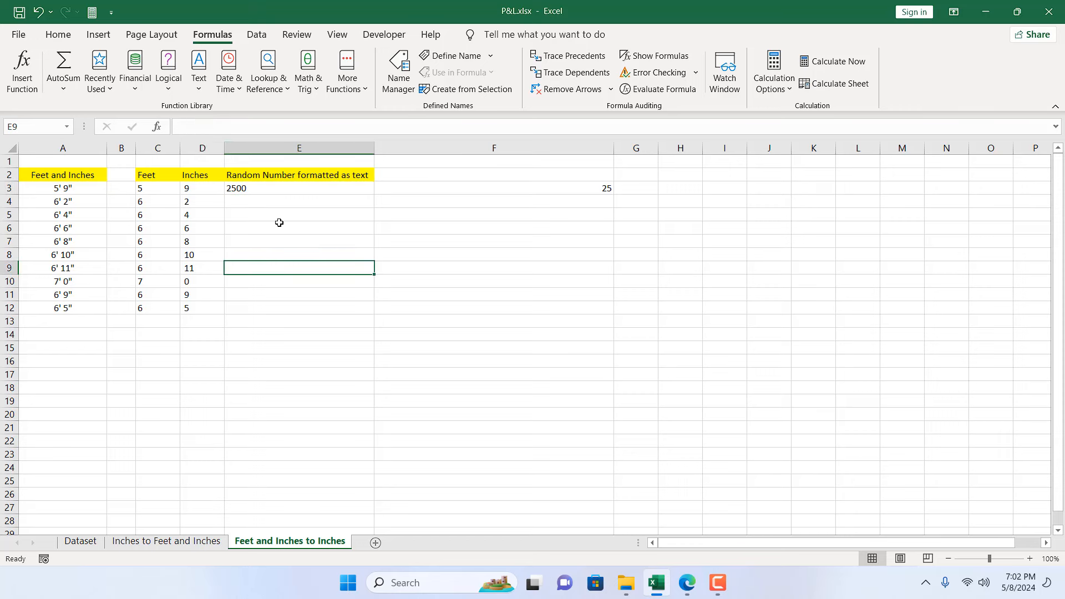
click(255, 188)
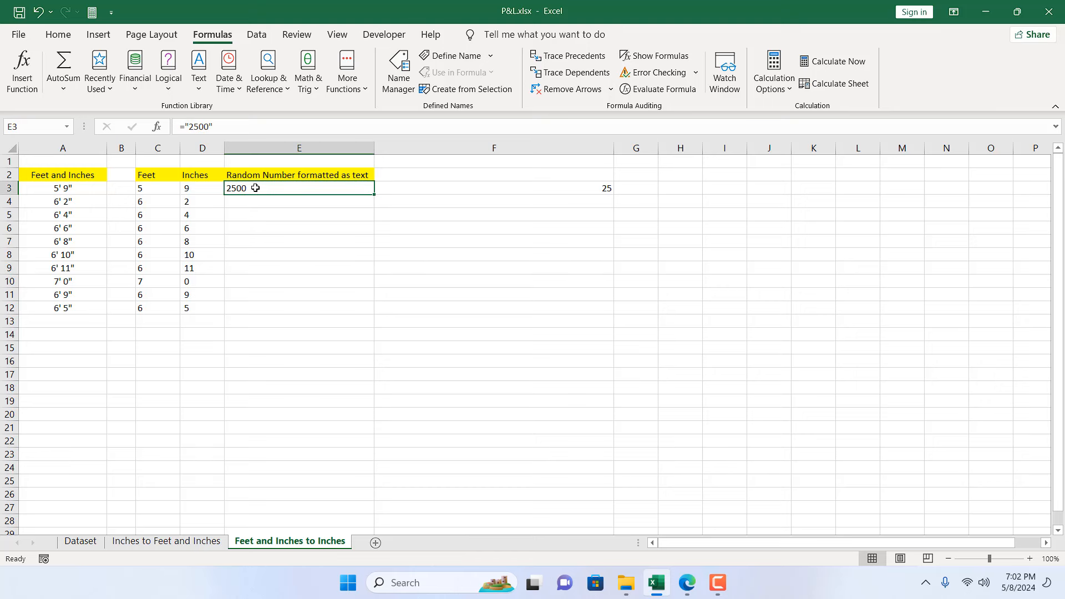
click(188, 322)
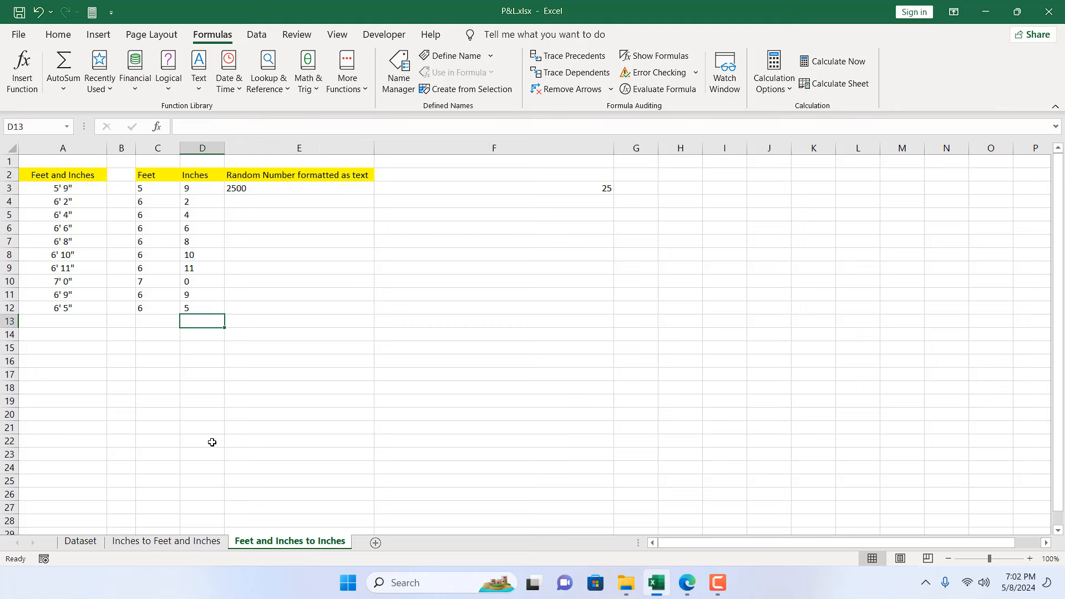
Enter =SUM(C3:C12) in cell C17 to total the Feet values, and review the formula against its source range
click(157, 372)
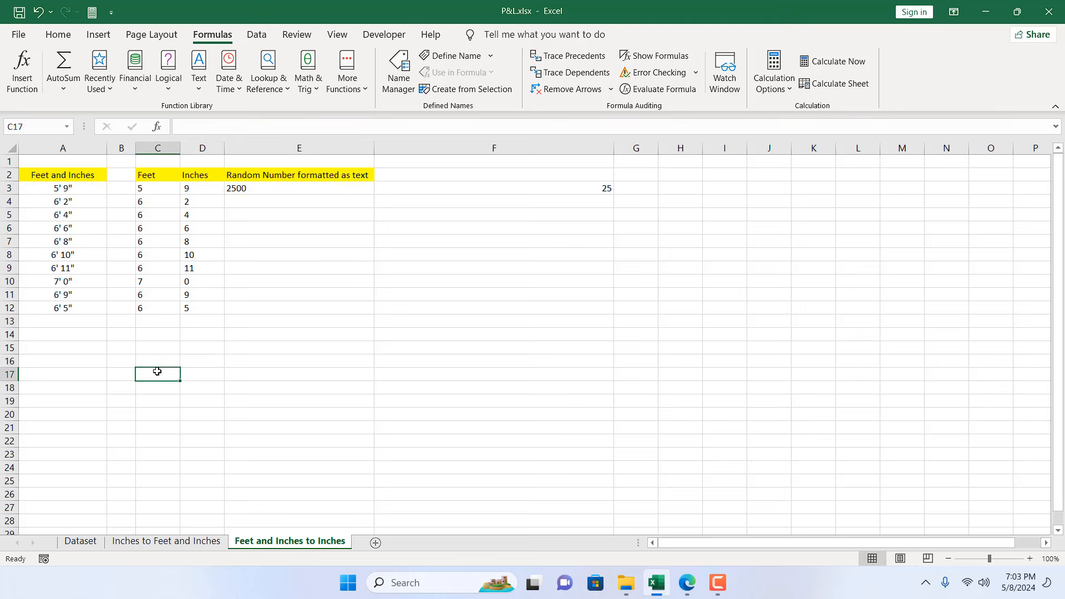
text(=Su)
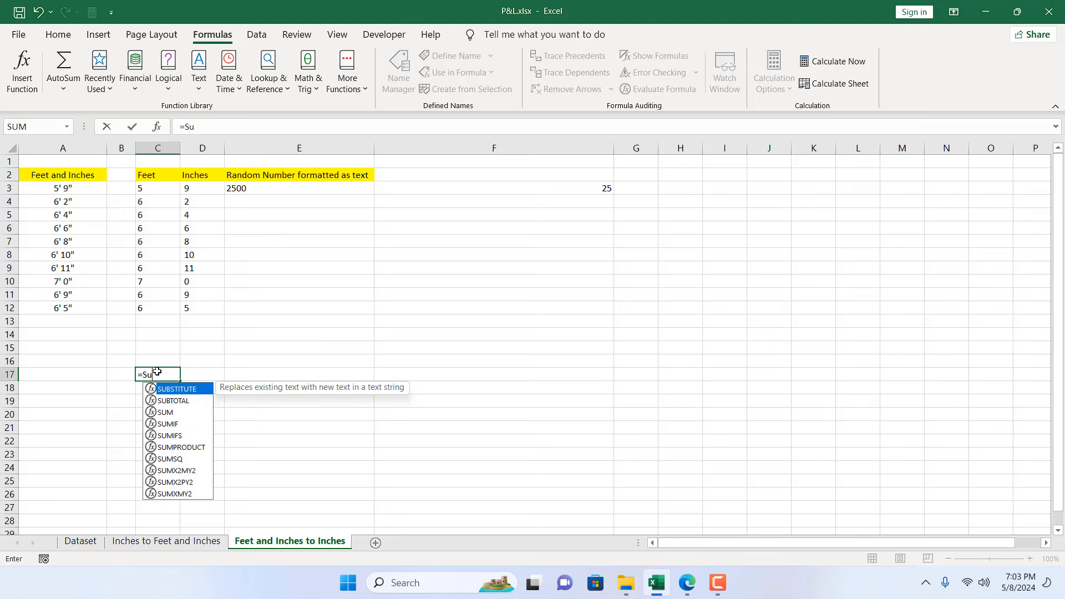
double_click(187, 413)
drag(164, 184, 159, 310)
text())
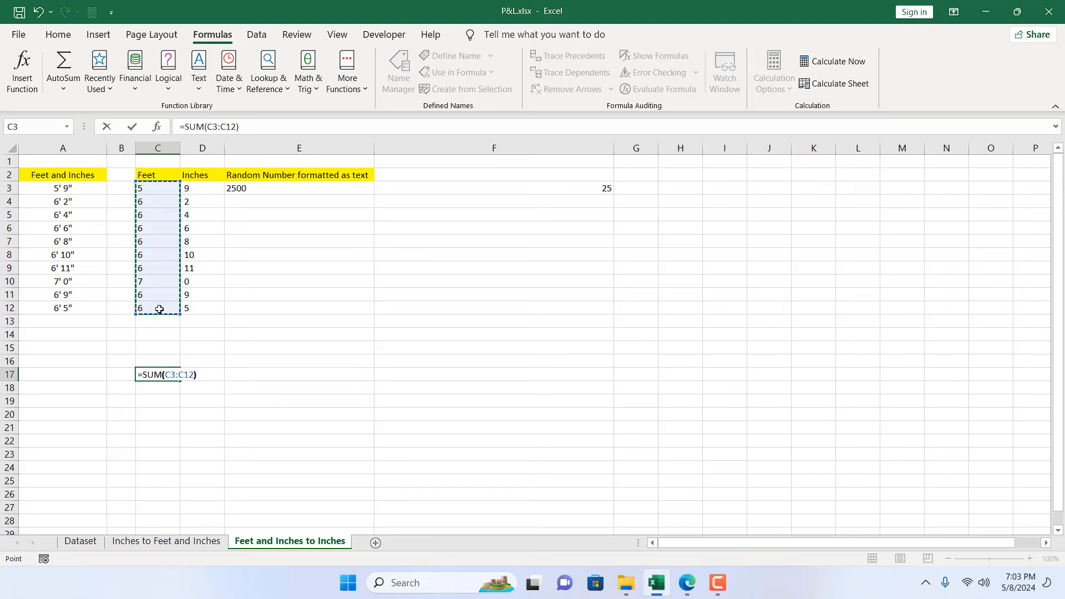
key(Return)
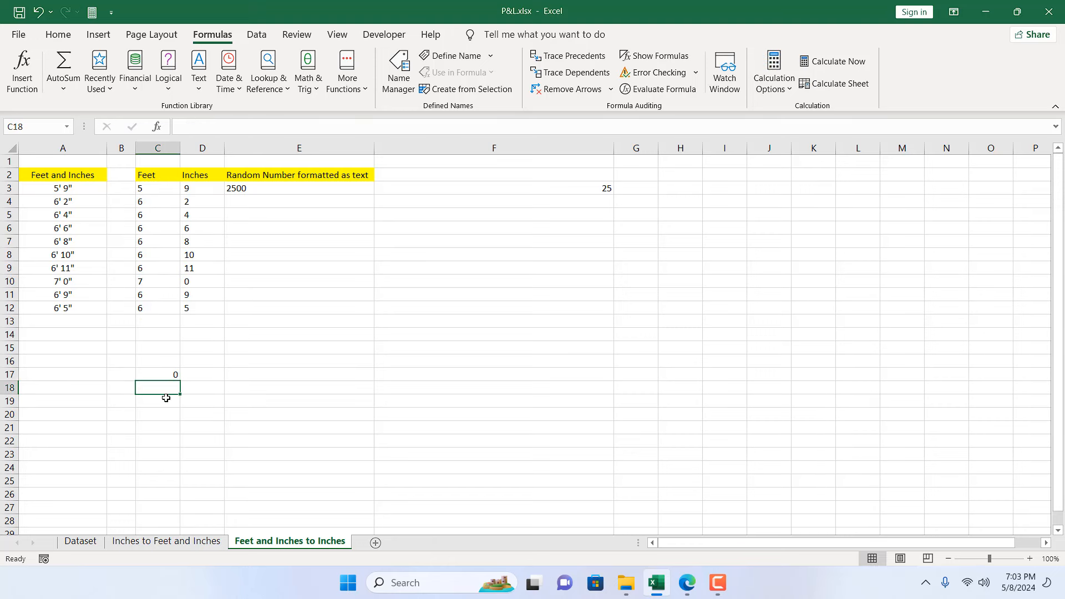
click(159, 369)
drag(145, 187, 145, 309)
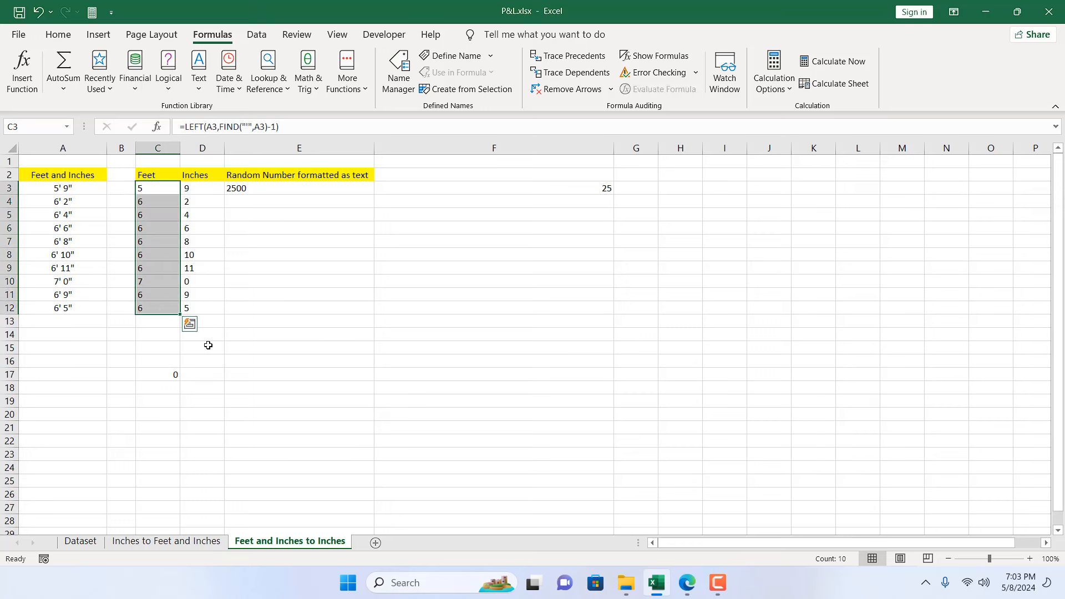
click(290, 377)
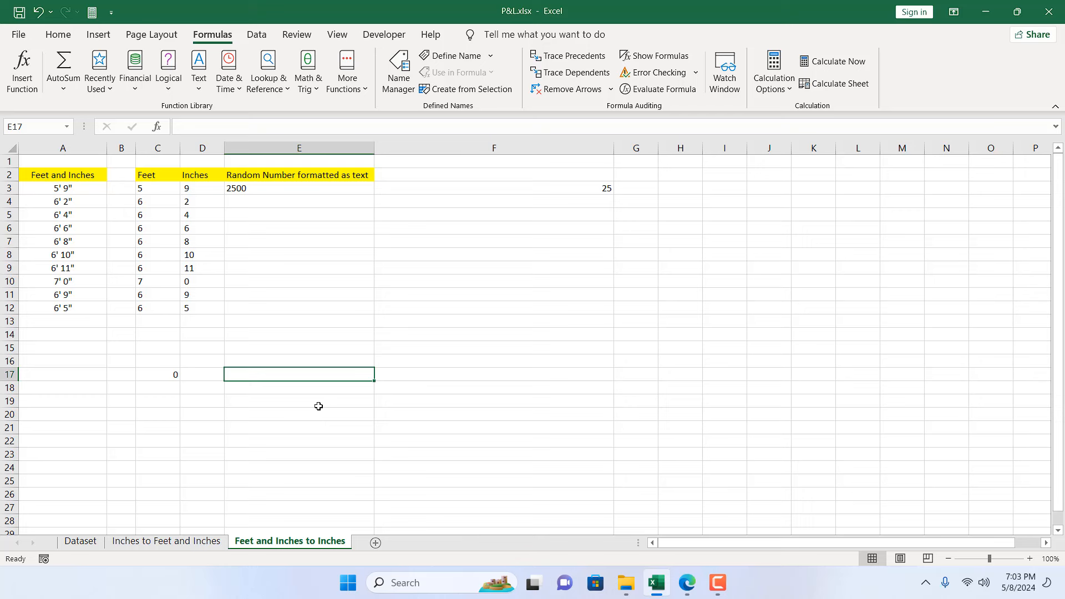
click(142, 375)
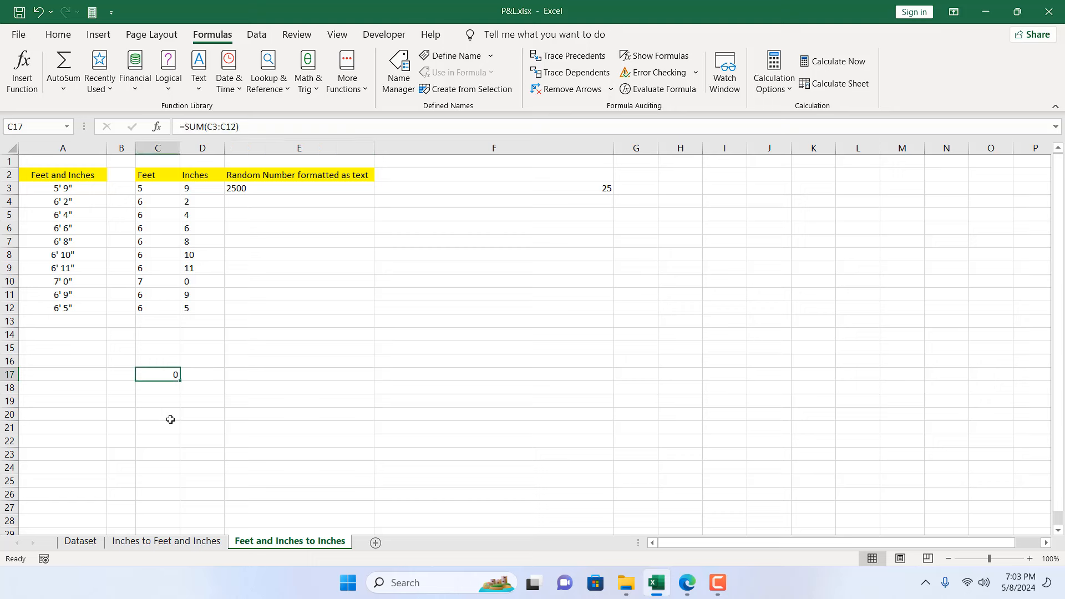
click(413, 320)
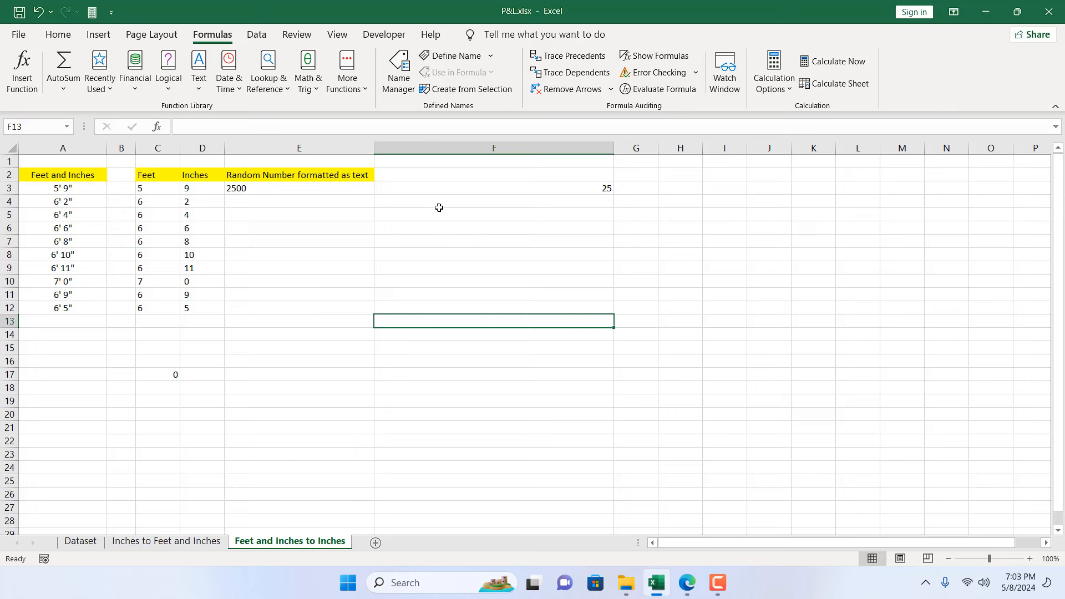
Replace the content of cell F3 with =VALUE(C3) and fill the formula down through F12
click(440, 187)
key(Delete)
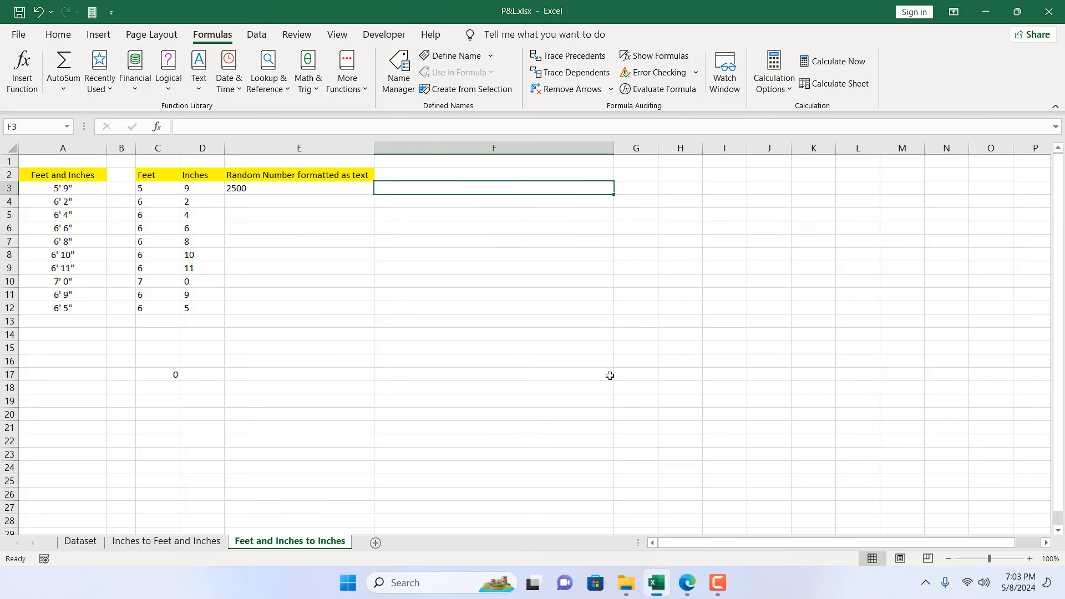
text(=va)
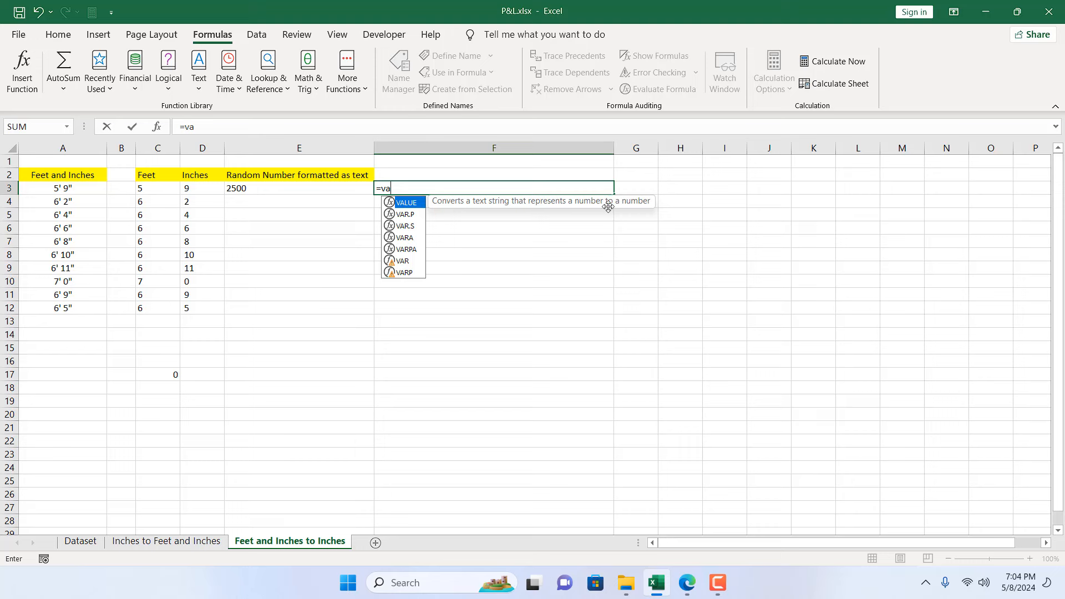
double_click(416, 203)
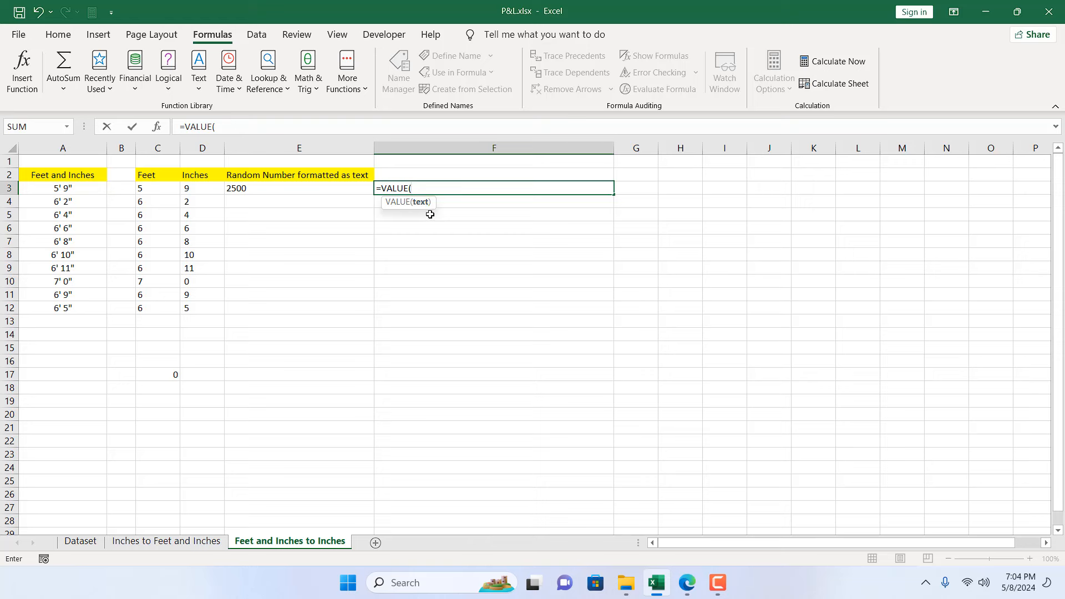
click(149, 189)
text())
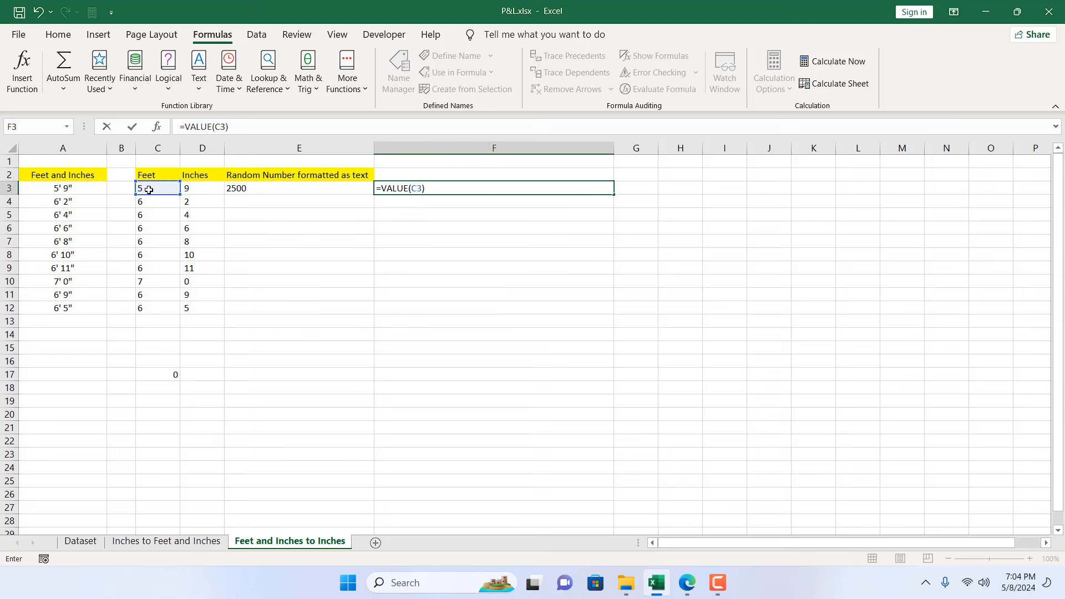
key(Return)
click(577, 192)
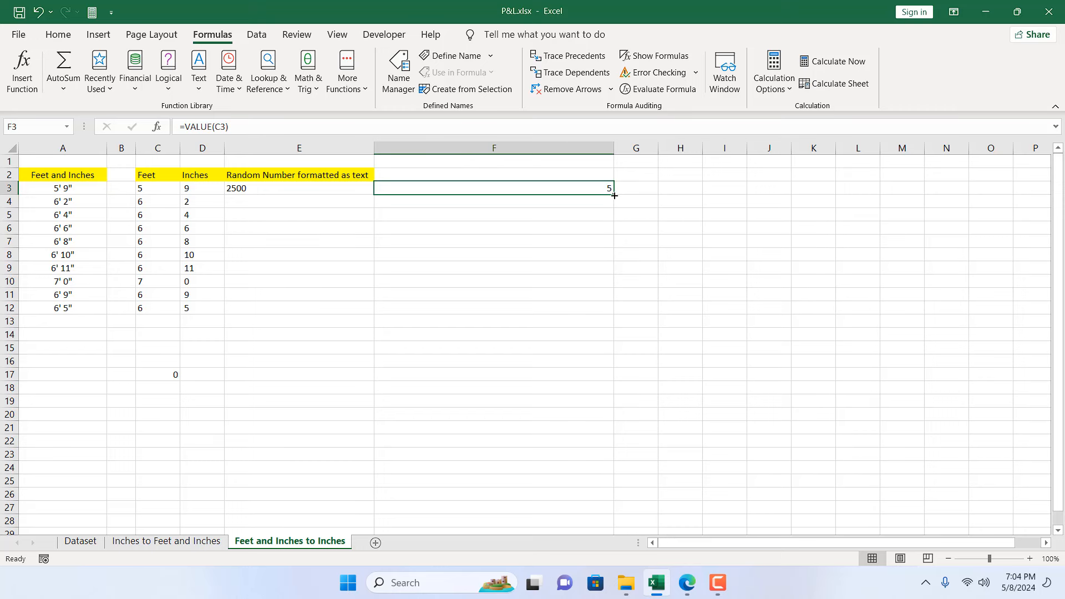
drag(615, 191, 621, 315)
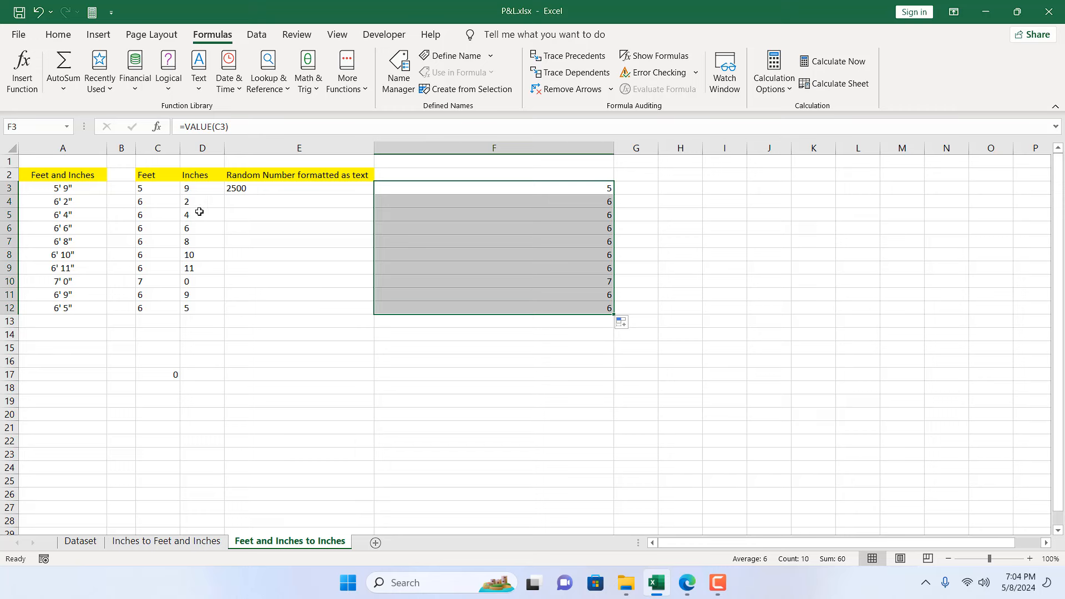
Wrap the Feet formula in C3 in the VALUE function so it reads =VALUE(LEFT(A3,FIND("'",A3)-1))
click(145, 189)
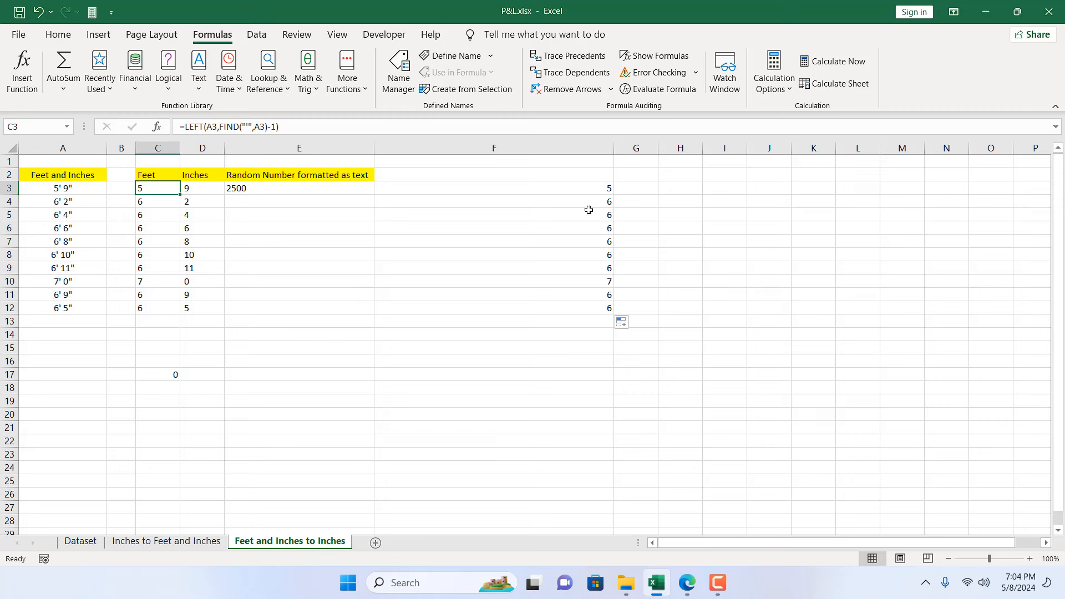
click(185, 127)
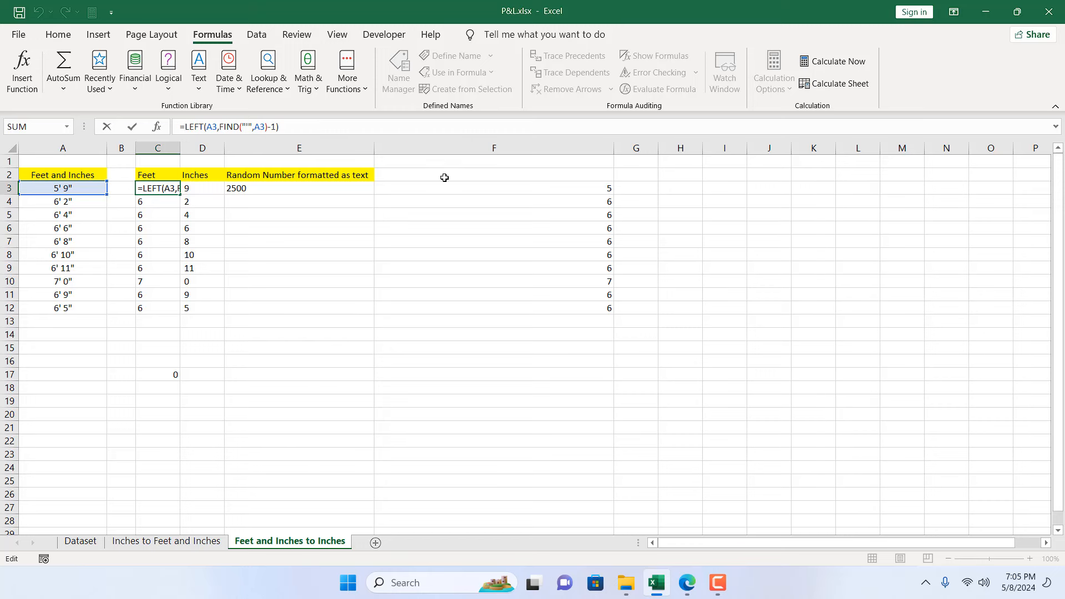
text(V)
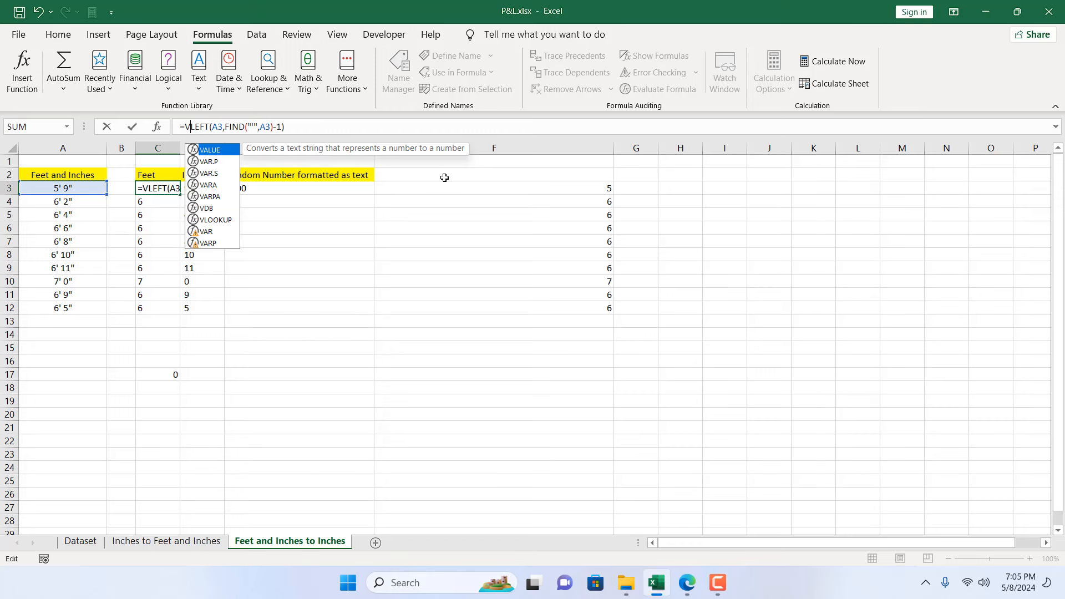
double_click(208, 149)
click(339, 131)
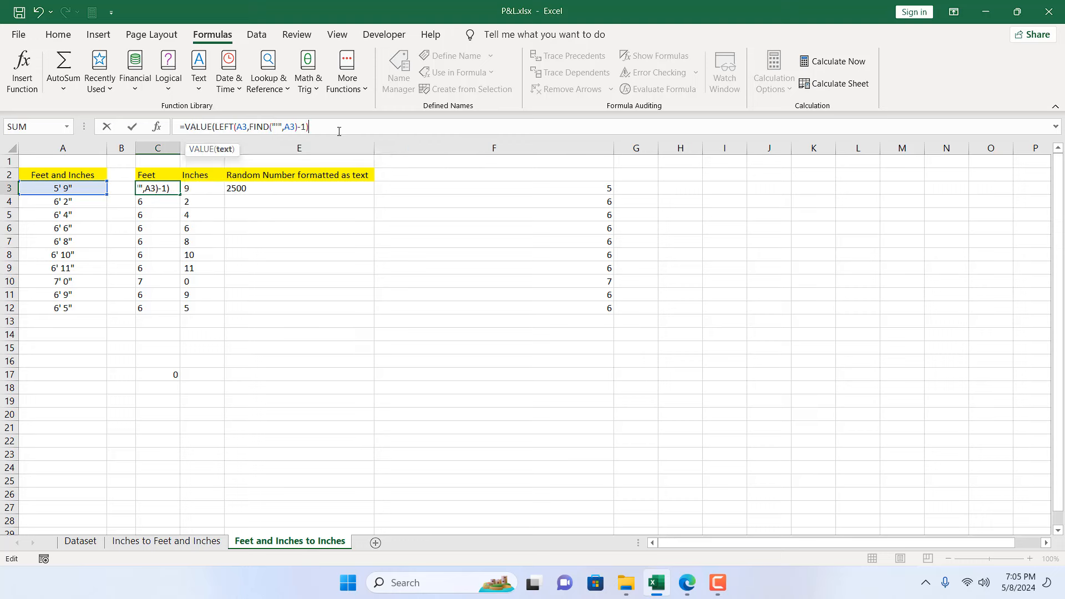
text())
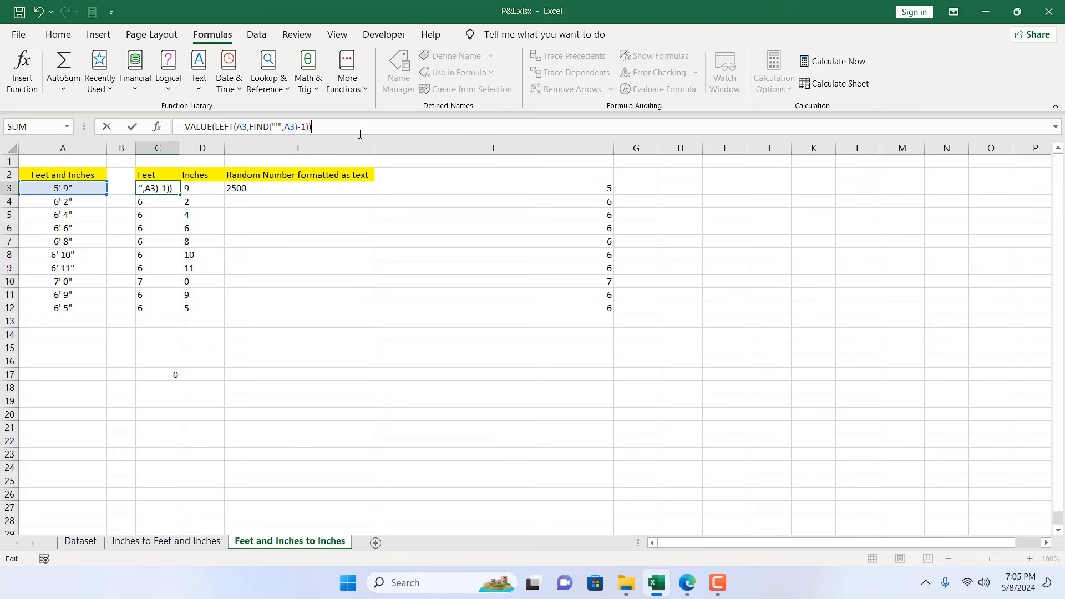
key(Return)
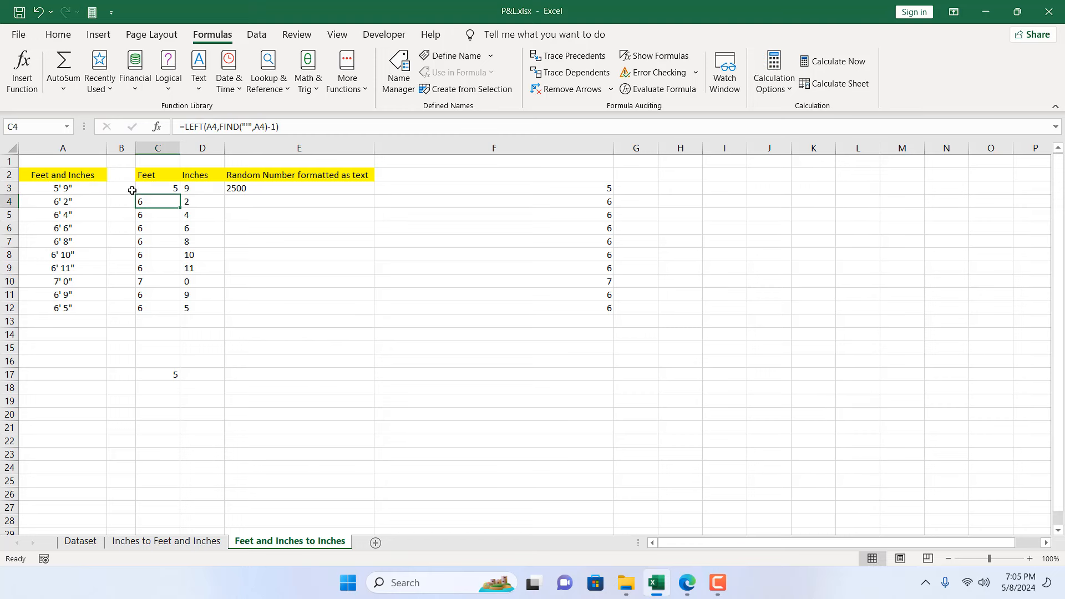
click(146, 190)
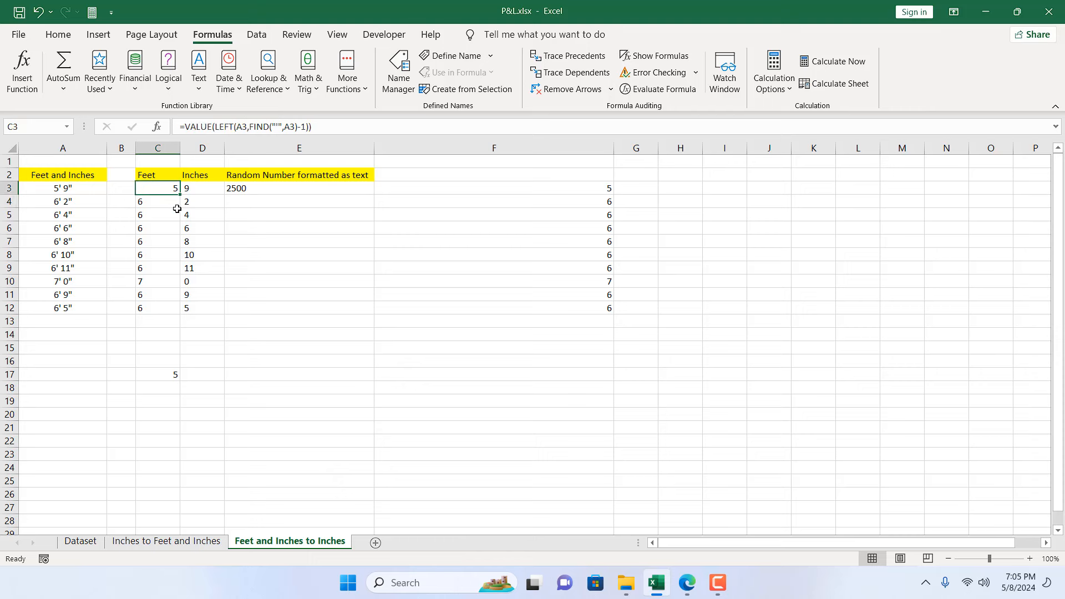
Fill the VALUE-based Feet formula from C3 down through C12 and check the SUM formula in C17
click(146, 380)
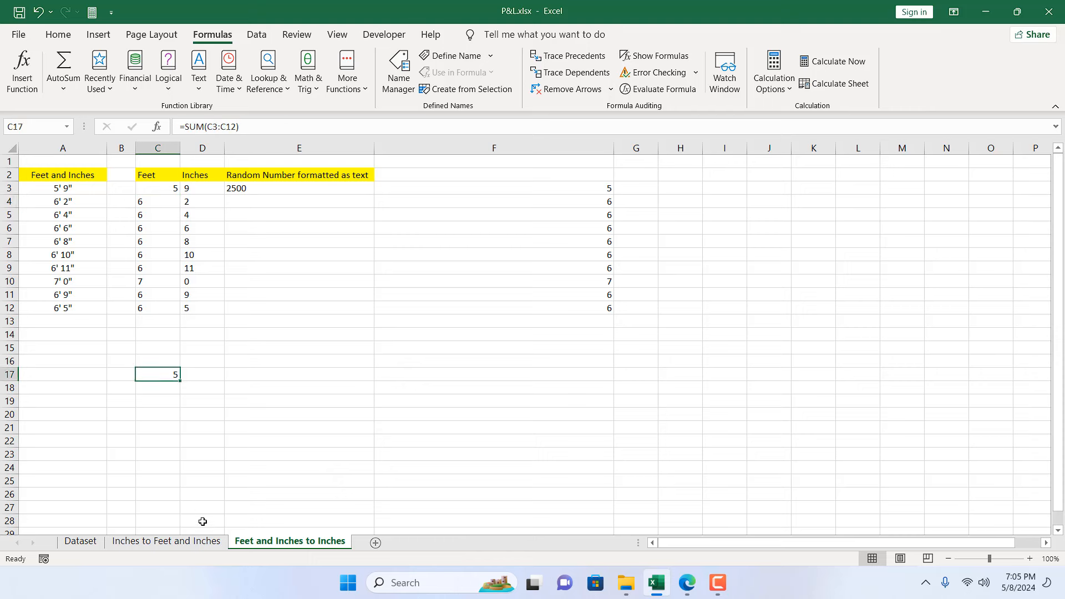
click(154, 187)
drag(184, 197, 182, 259)
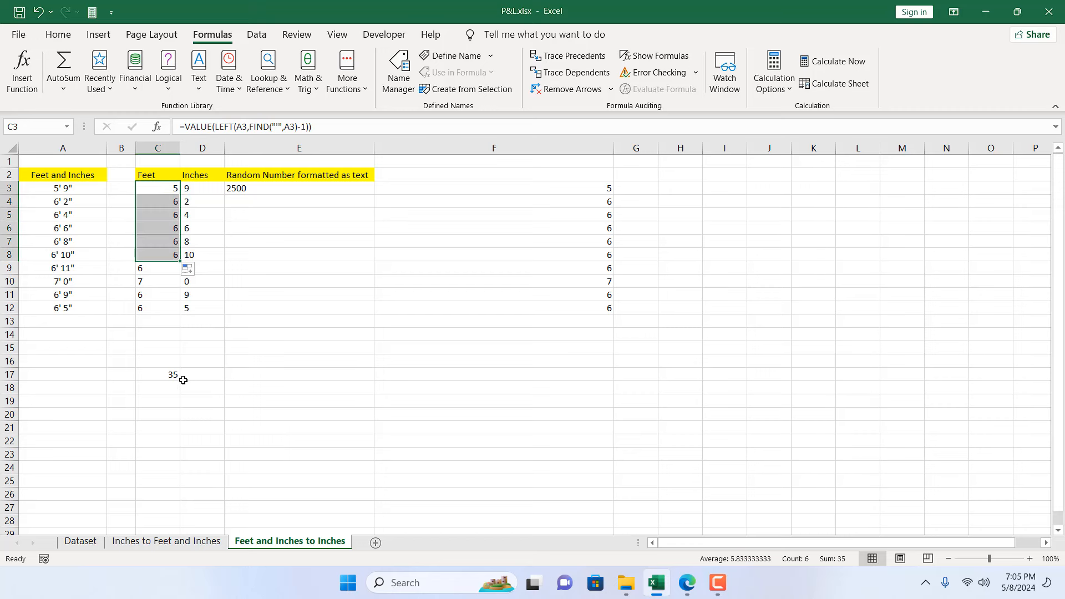
double_click(182, 260)
click(396, 438)
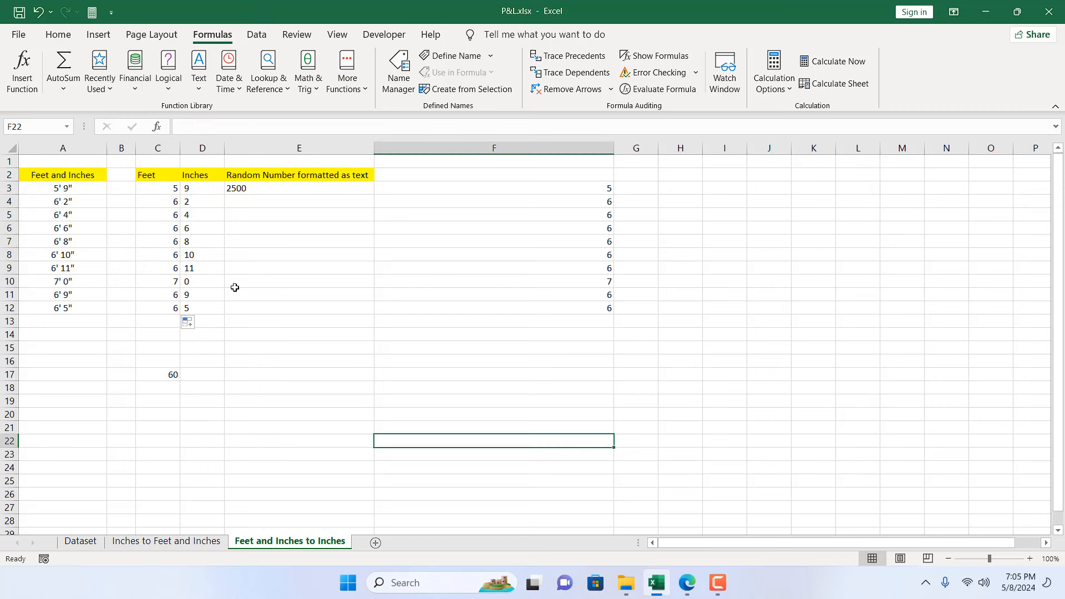
click(153, 372)
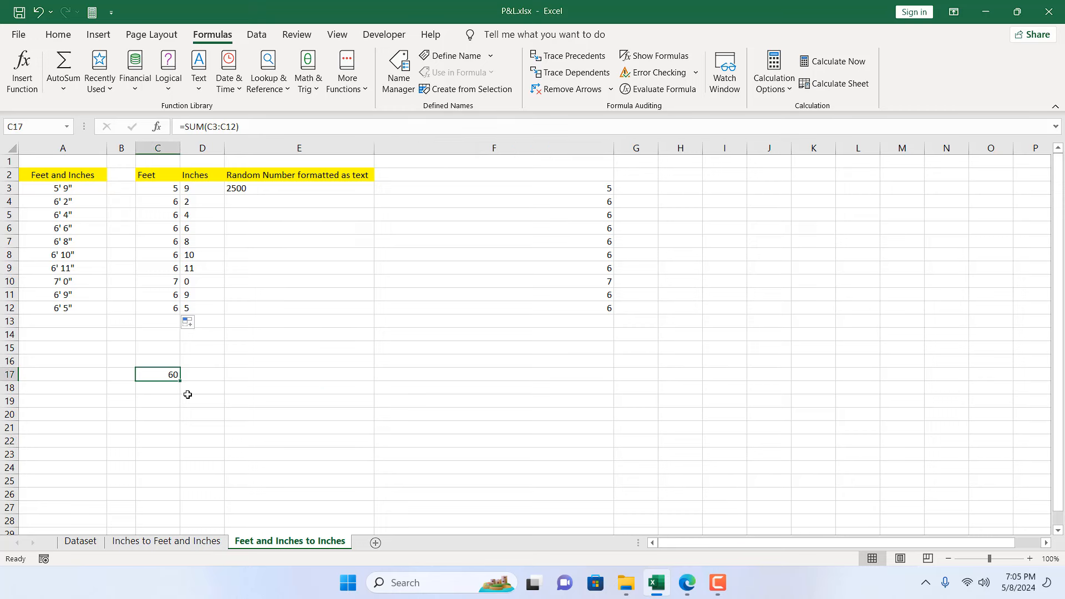
click(171, 192)
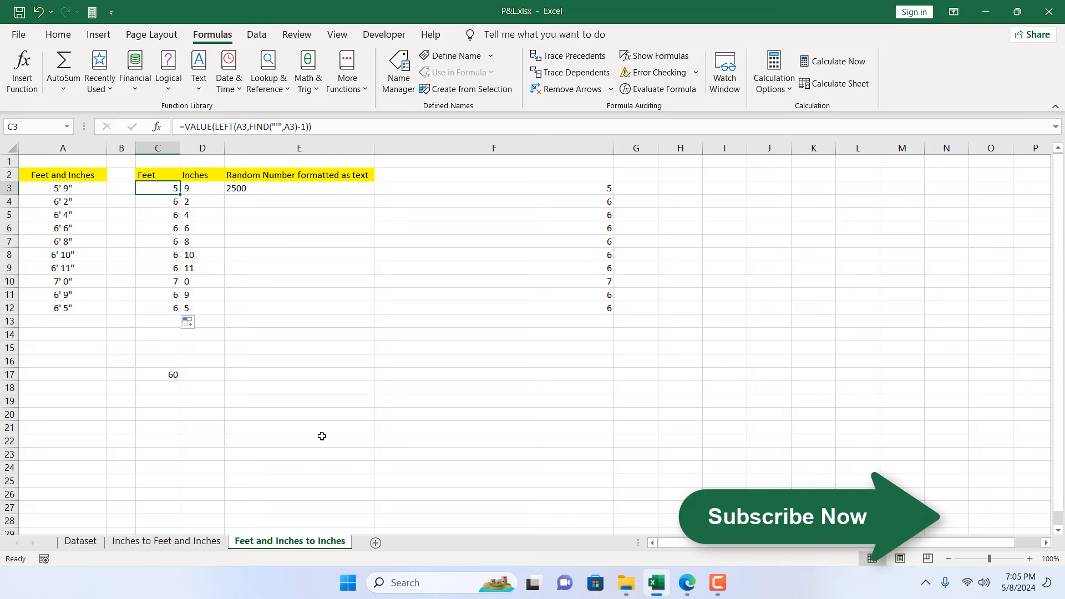
click(316, 225)
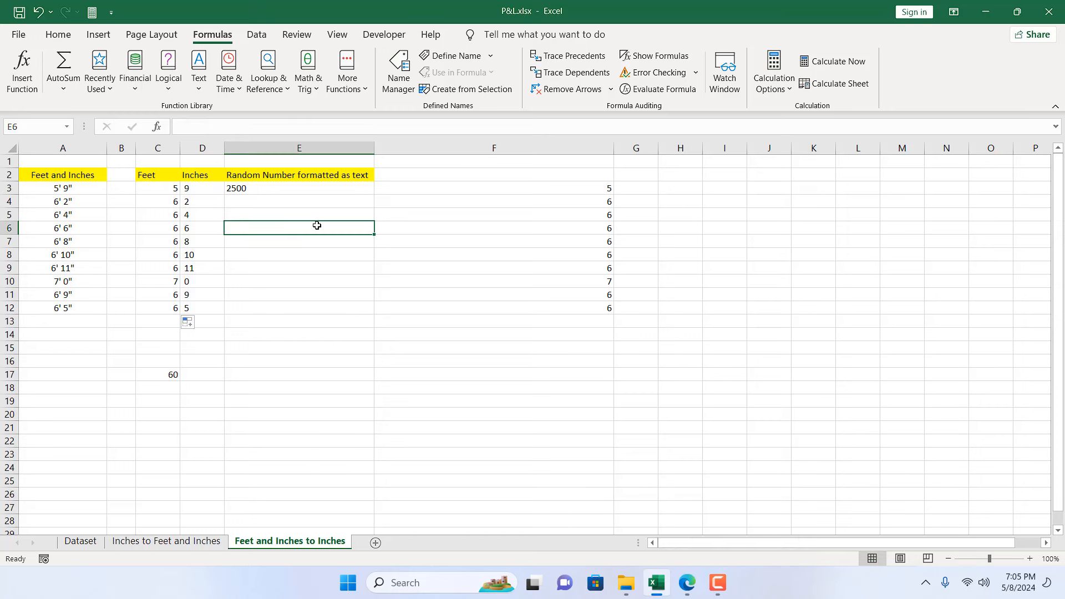
Insert a double minus (--) before SUBSTITUTE in the Inches formula in D3 and fill the formula down through D12
click(195, 183)
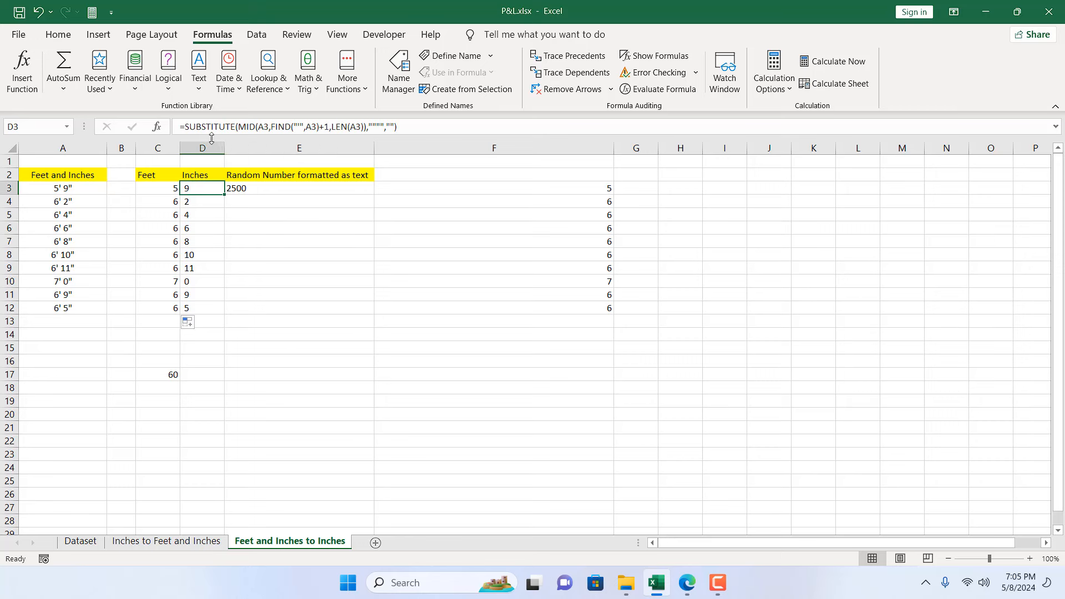
click(184, 128)
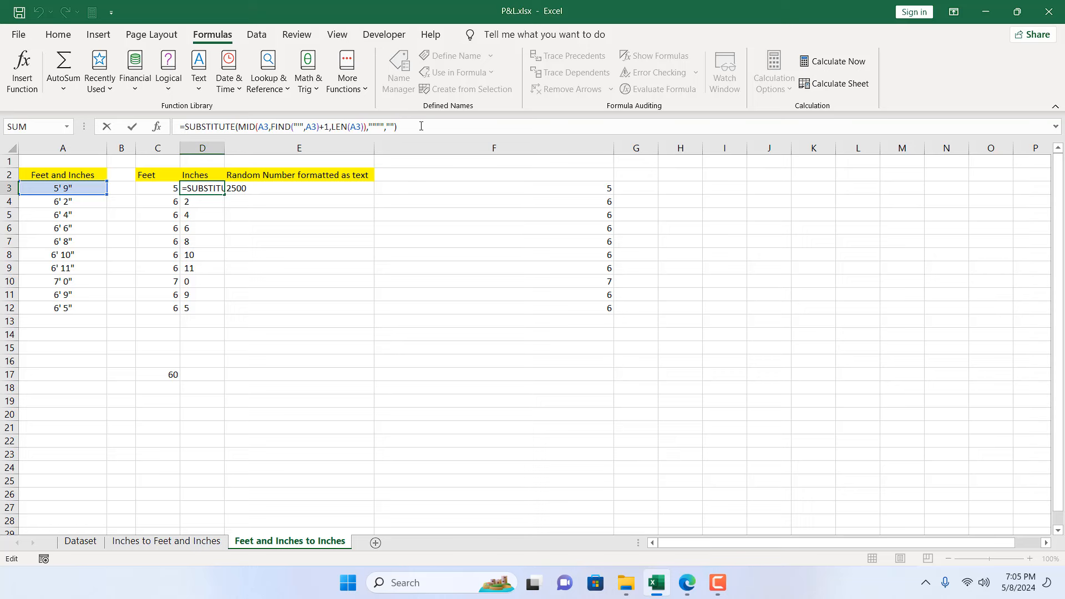
click(421, 126)
click(185, 126)
text(--)
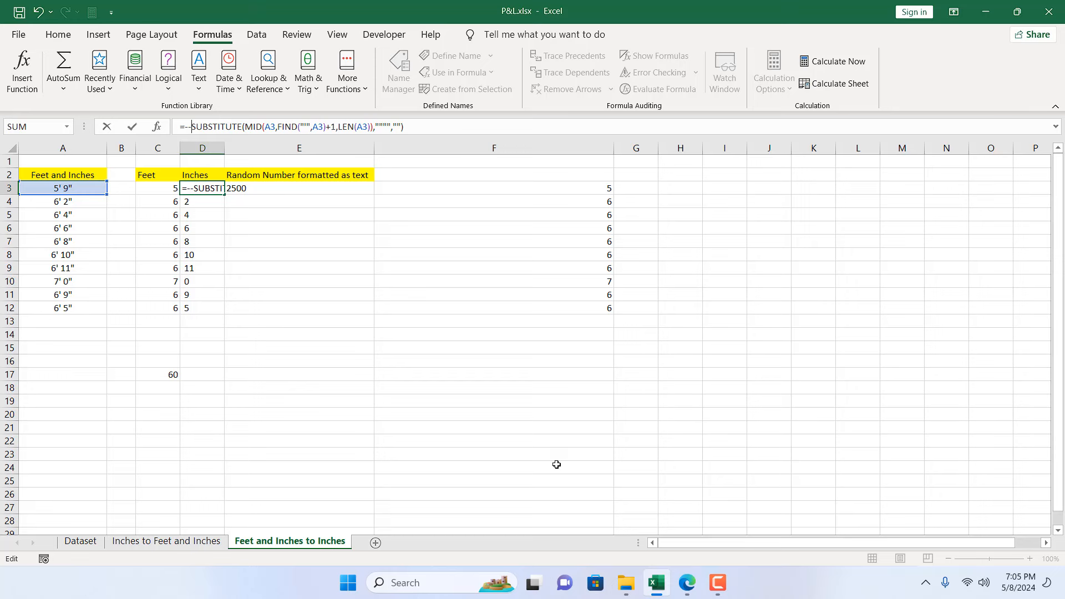
key(Return)
click(211, 190)
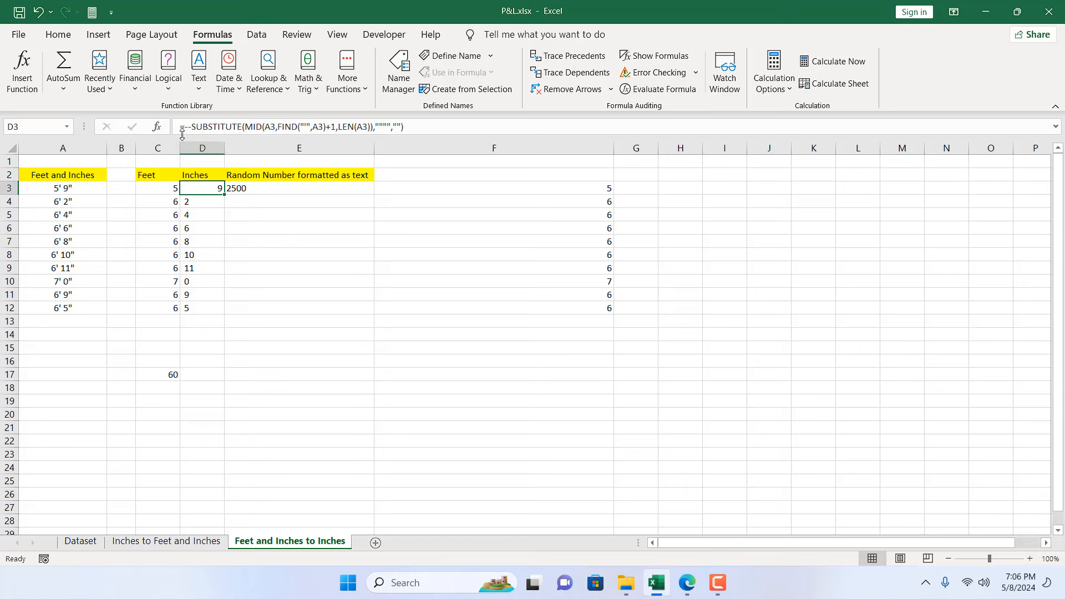
double_click(225, 195)
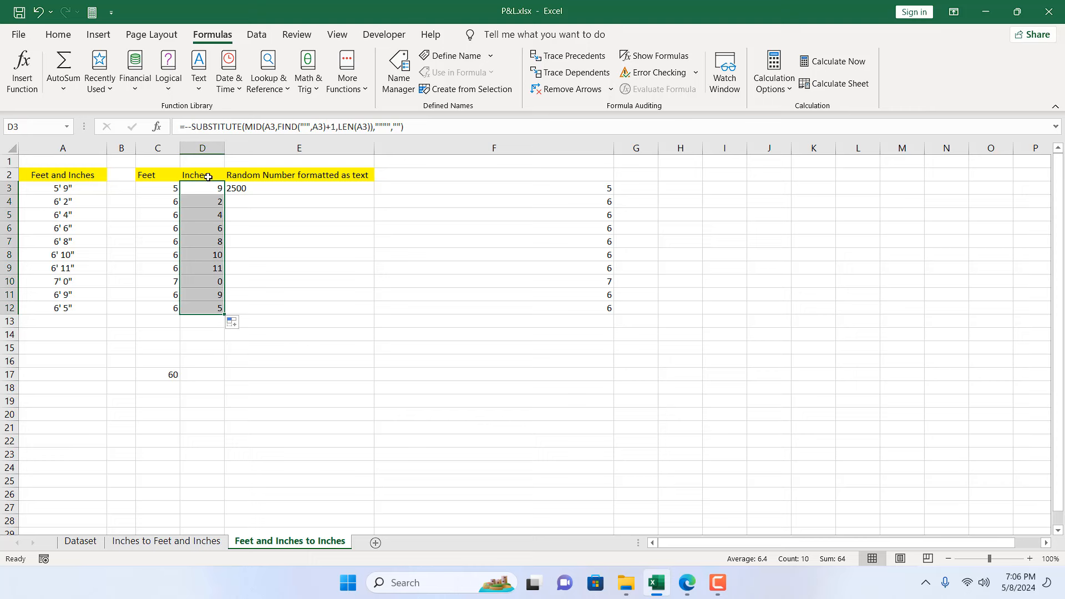
Compare the VALUE formula in C3 with the double-minus SUBSTITUTE formula in D3
click(191, 188)
click(177, 188)
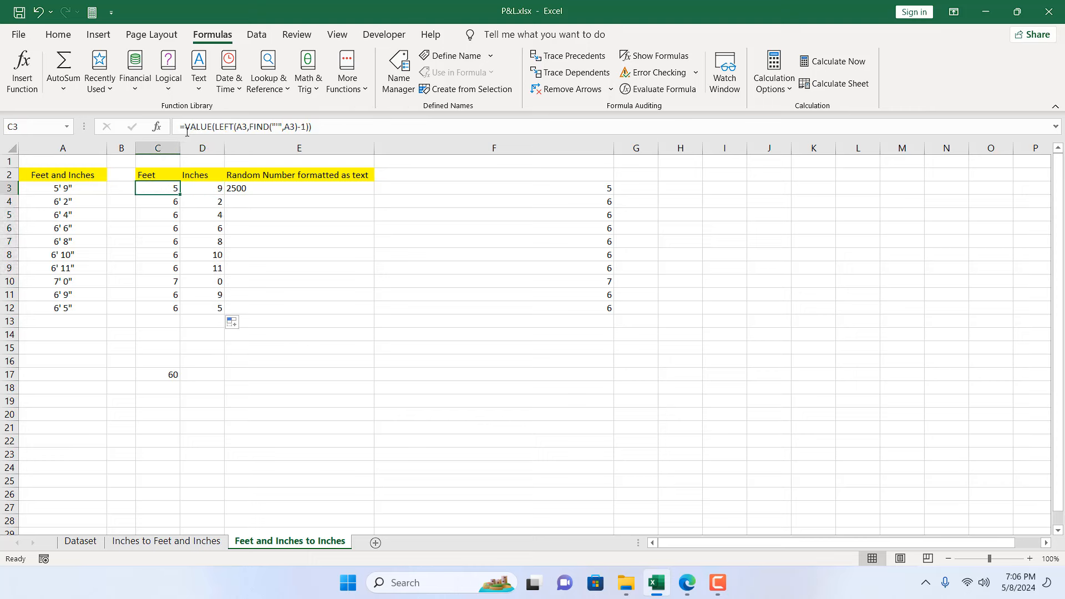
click(209, 188)
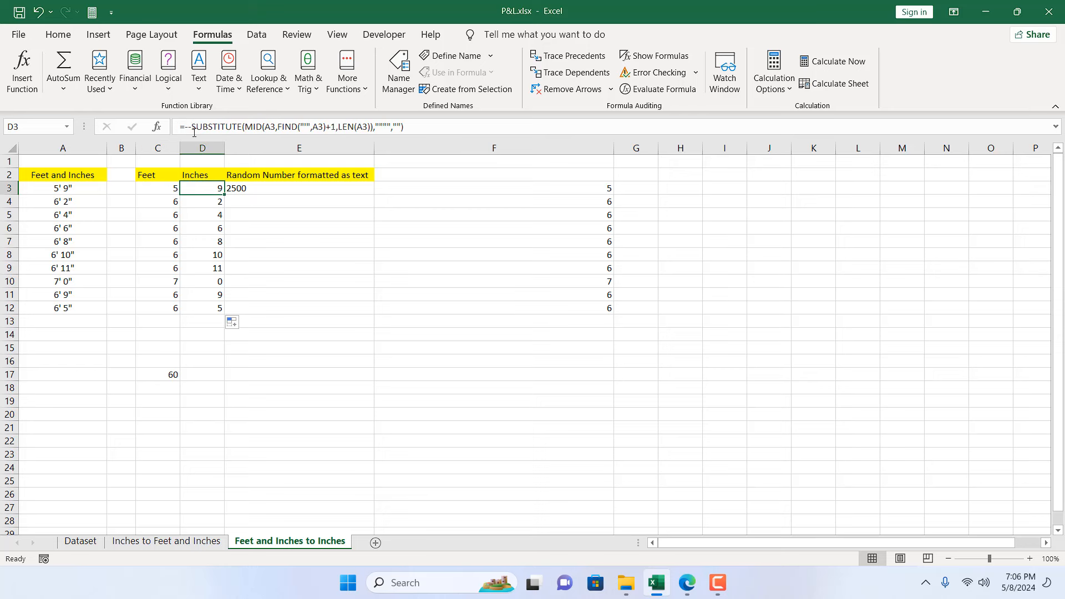